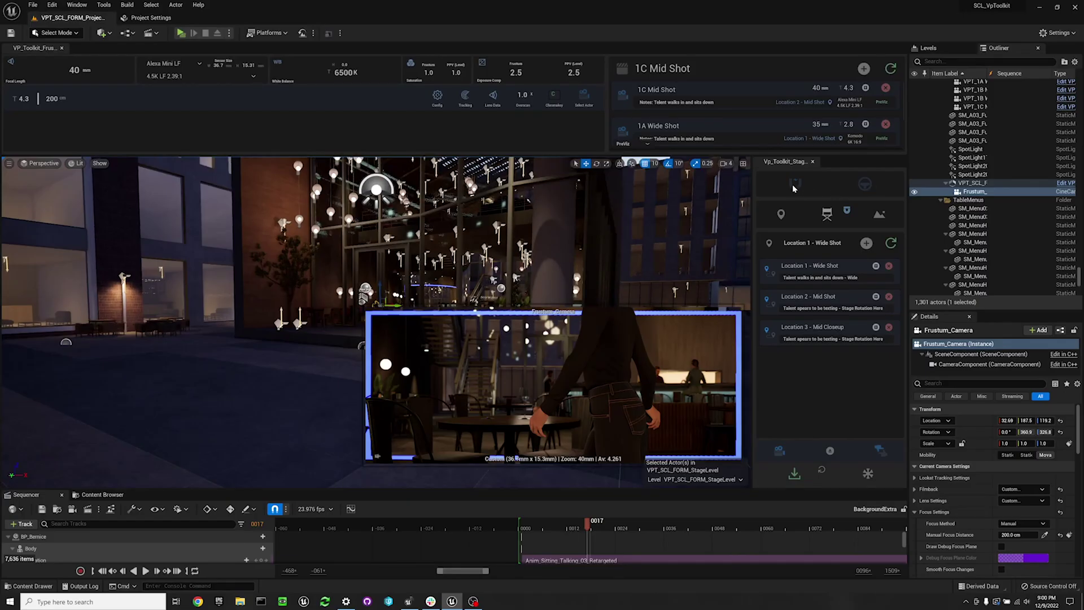
Step: Select the VPT_SCL_FORM_Config stage actor and fly the view toward the lit storefront
click(823, 218)
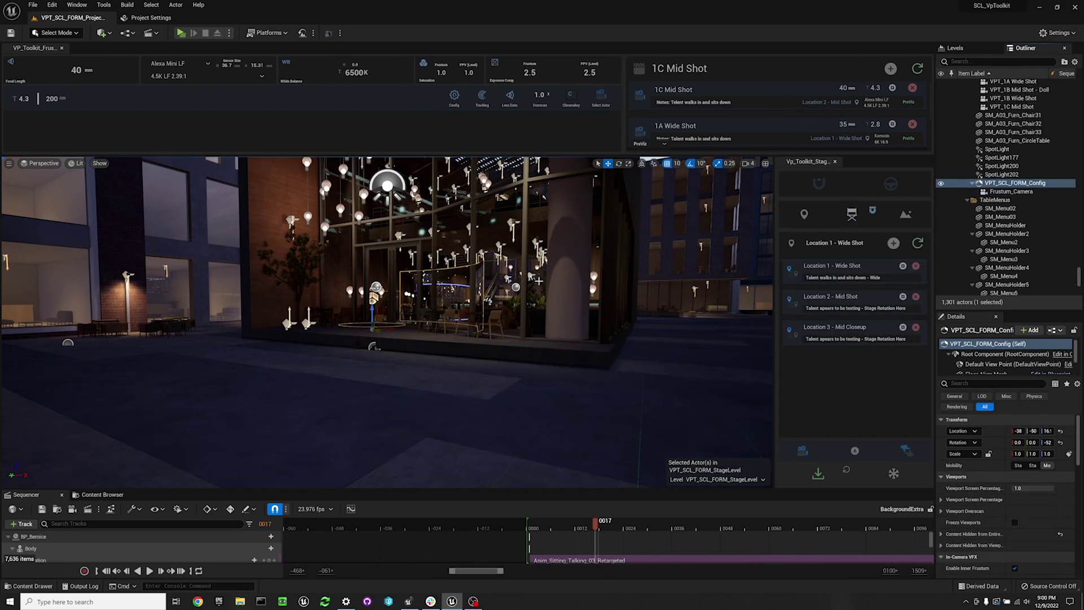
mouse_move(520, 279)
right_down()
mouse_move(610, 281)
mouse_move(516, 285)
right_up()
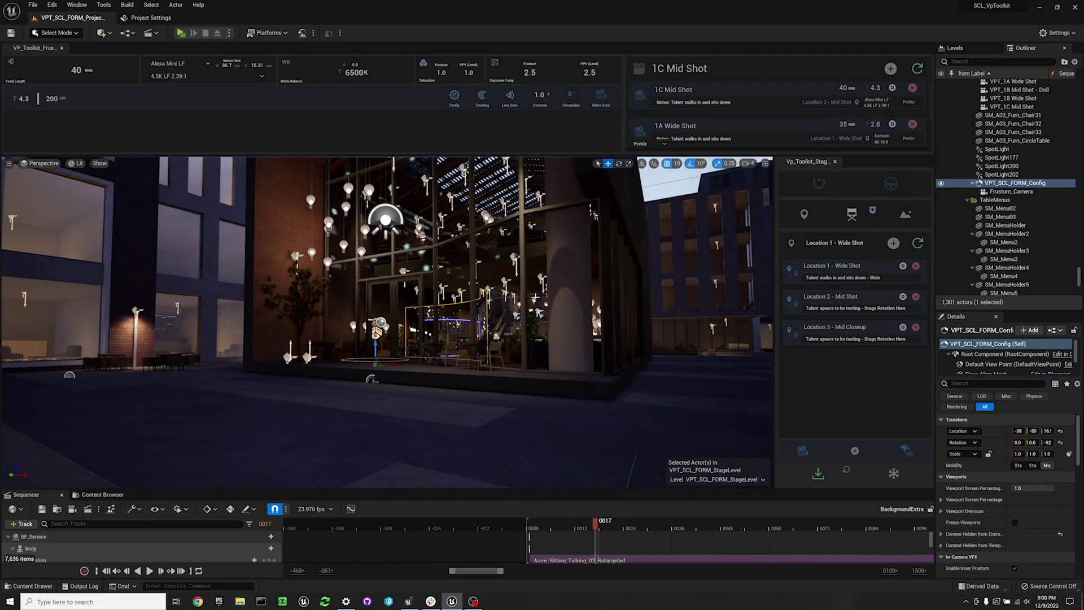
Step: Snap the stage to the current view, then send it to Location 1 - Wide Shot
click(820, 185)
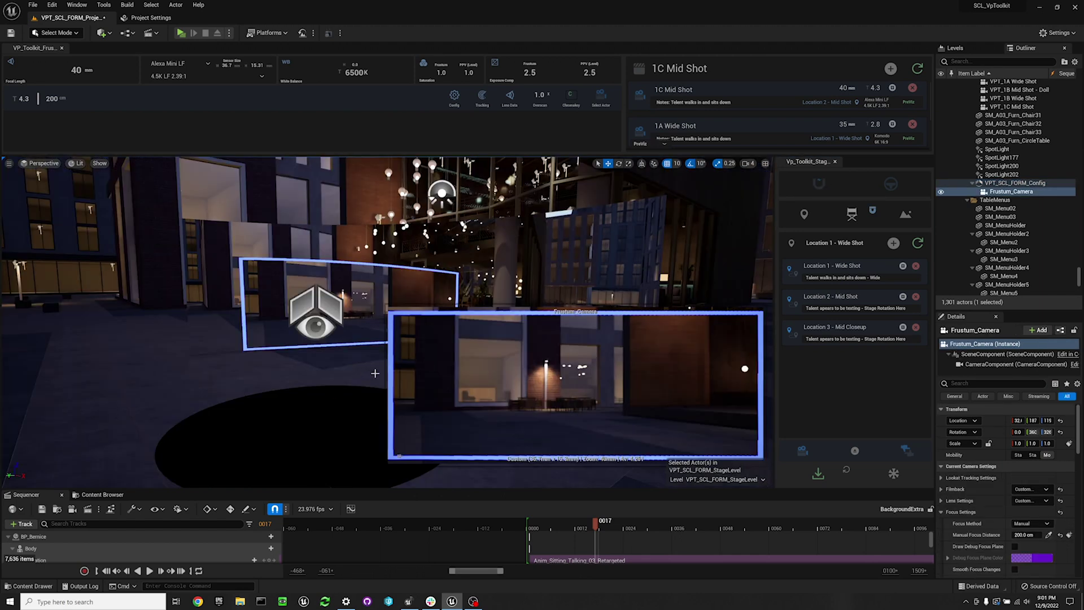
right_drag(375, 374, 351, 375)
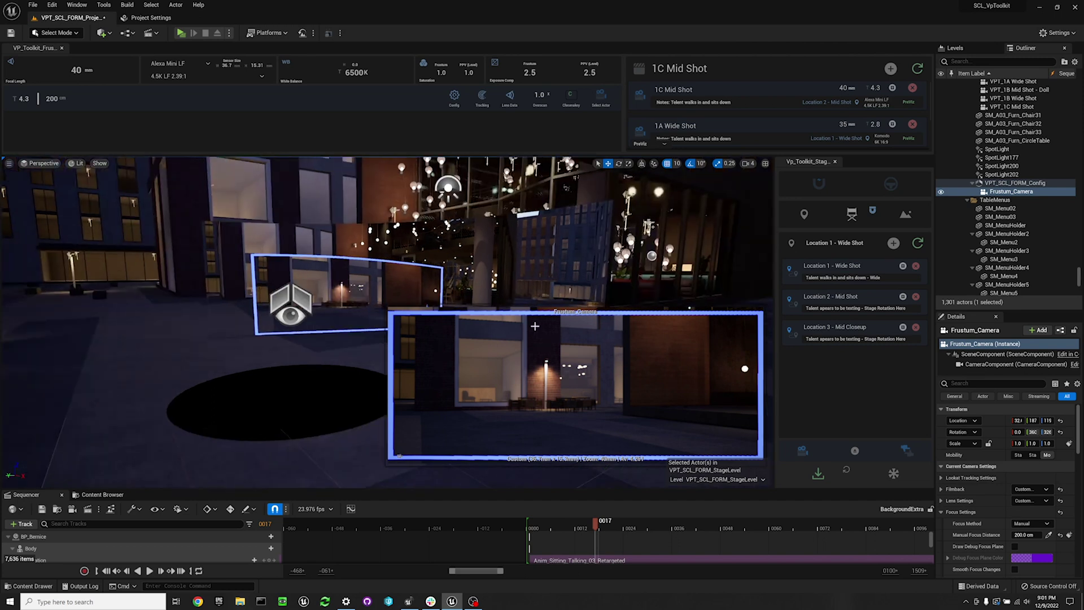
click(796, 281)
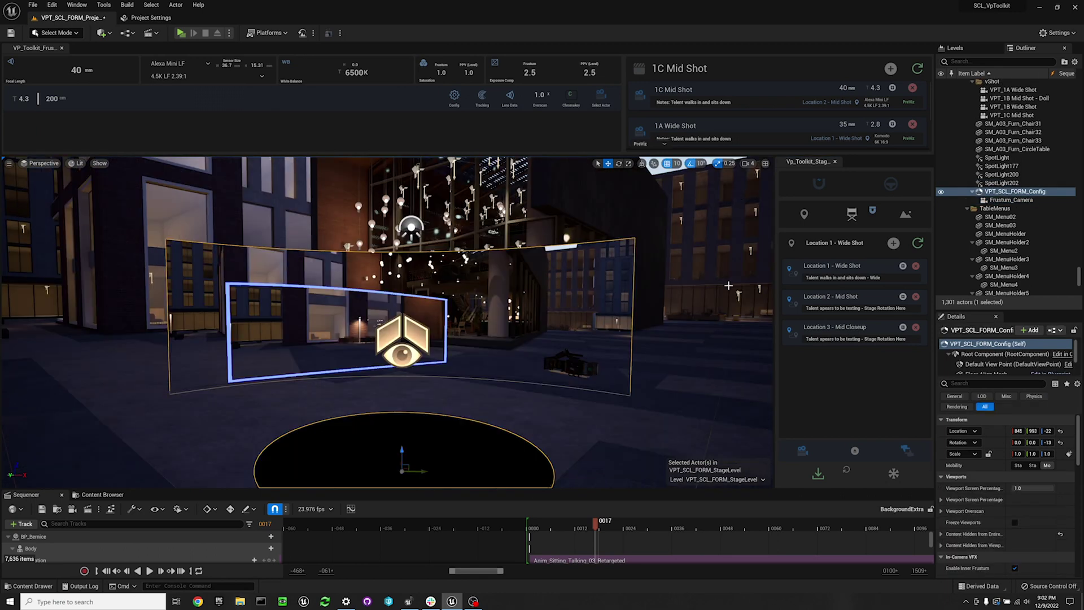
Step: Select Frustum_Camera as the controlled camera and arm Pilot Selected Level Actor
click(803, 451)
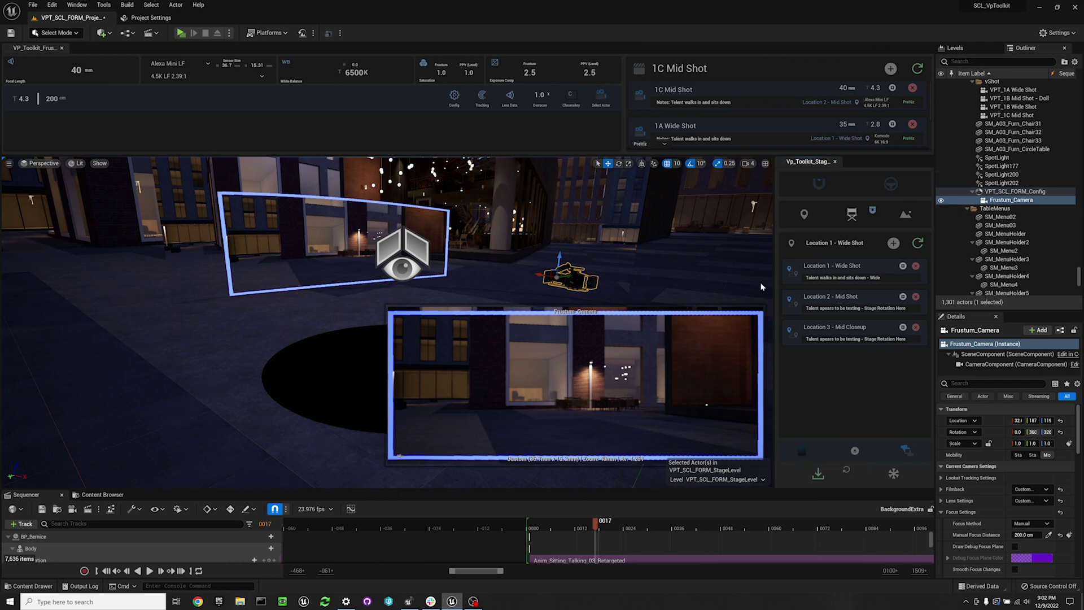
click(599, 95)
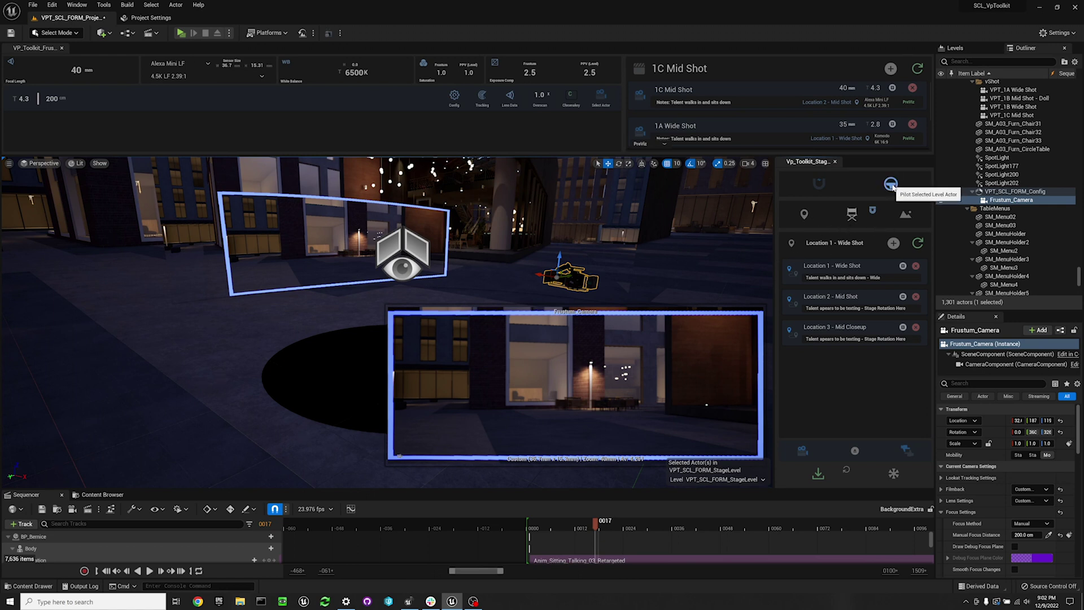
click(891, 184)
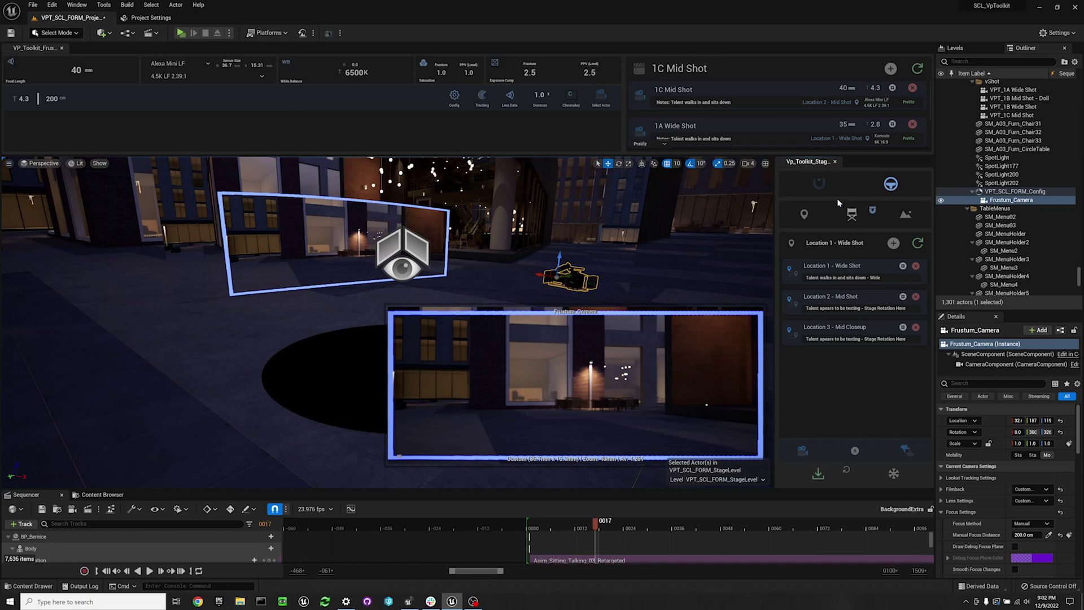
Step: Pilot Frustum_Camera rightward into the café, then inspect the config's ICVFXCamera settings, collapsing Inner Frustum Border
click(891, 184)
right_drag(396, 316, 505, 320)
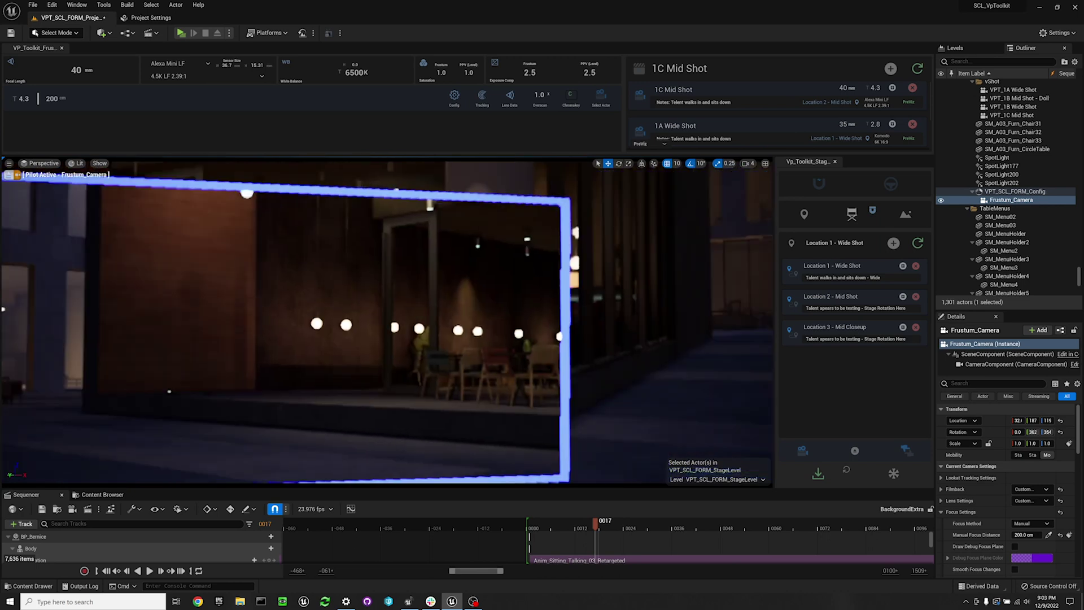
click(1015, 192)
click(983, 371)
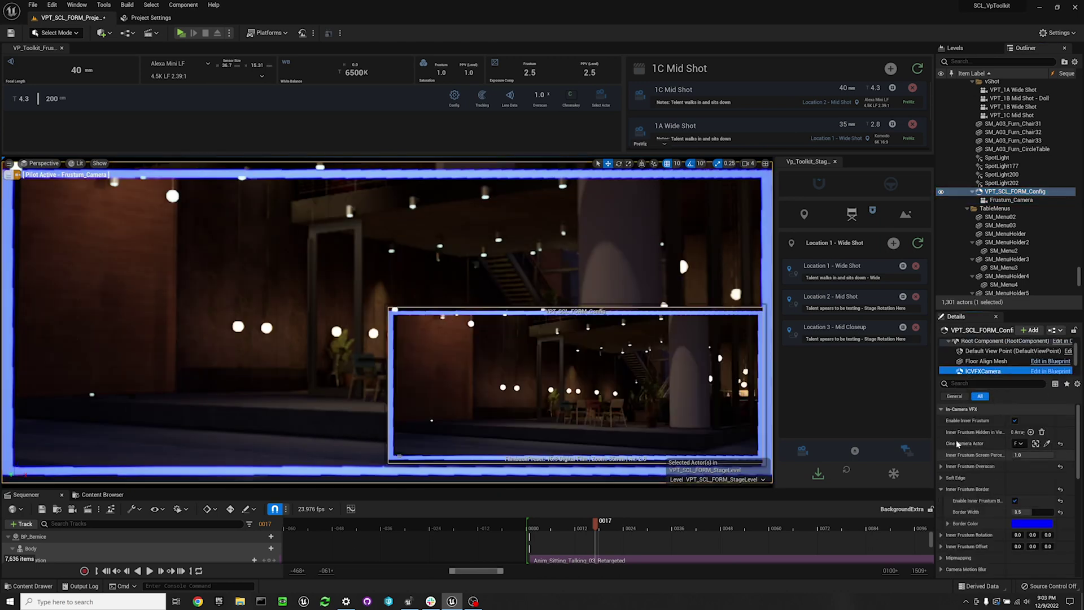
drag(935, 434, 902, 434)
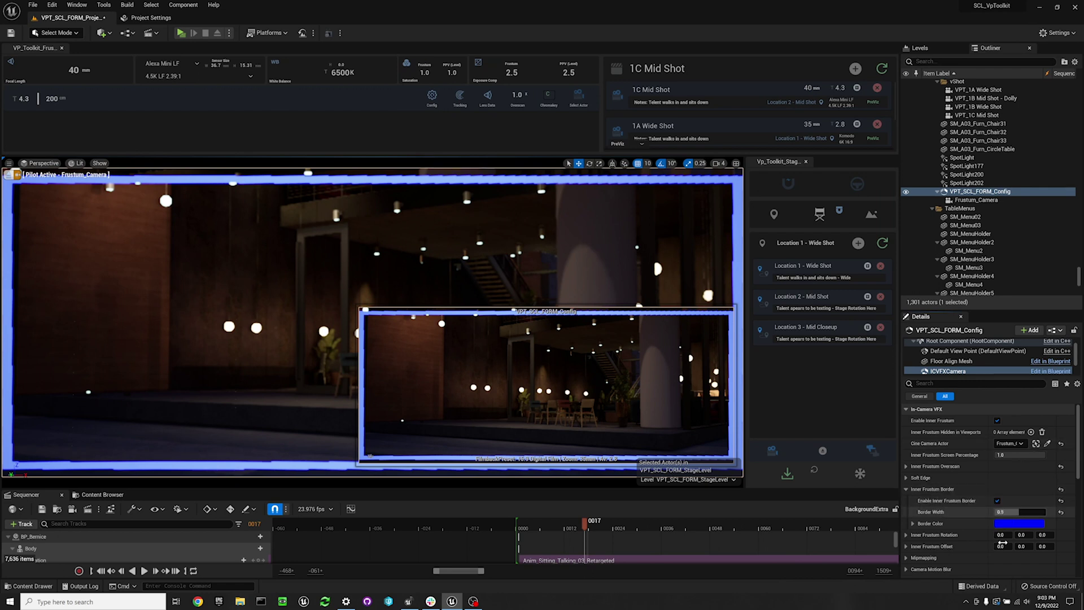
click(906, 489)
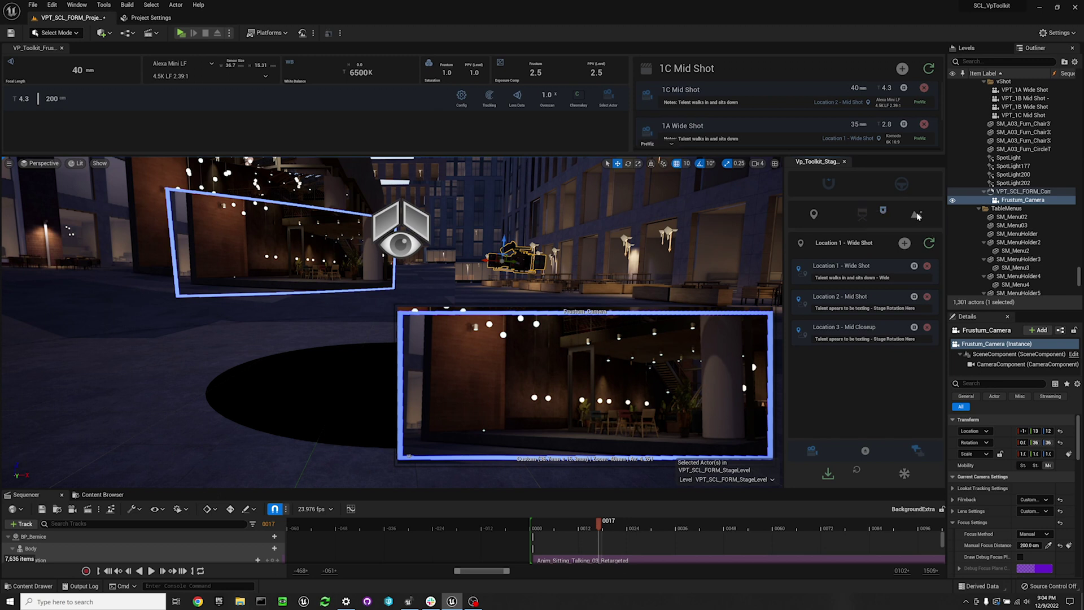
Step: Fly into the café seating, then snap the viewport back to the stage config location
click(918, 215)
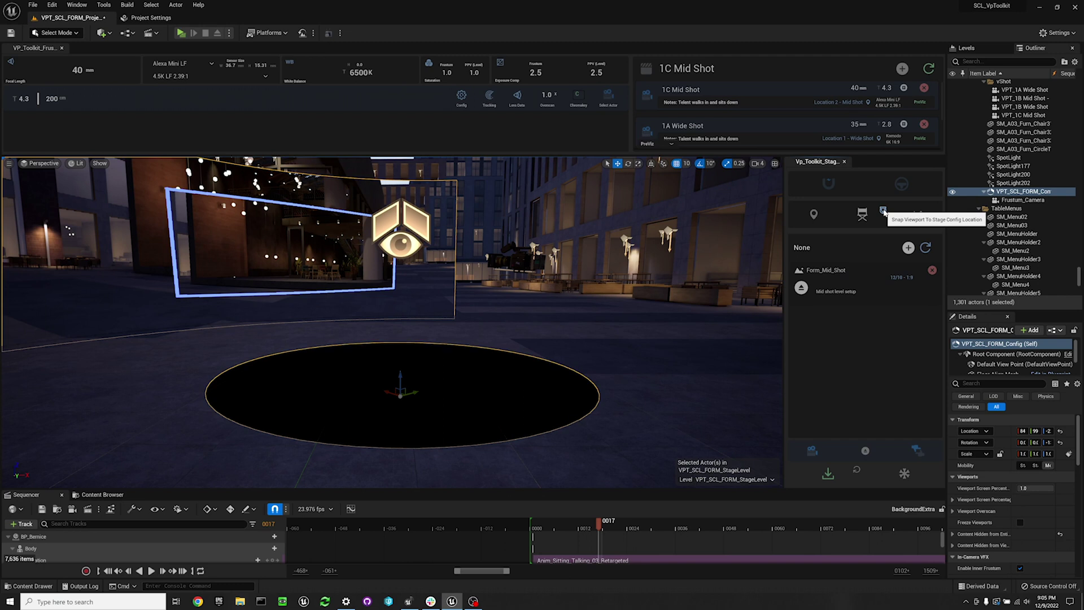
right_drag(392, 322, 435, 322)
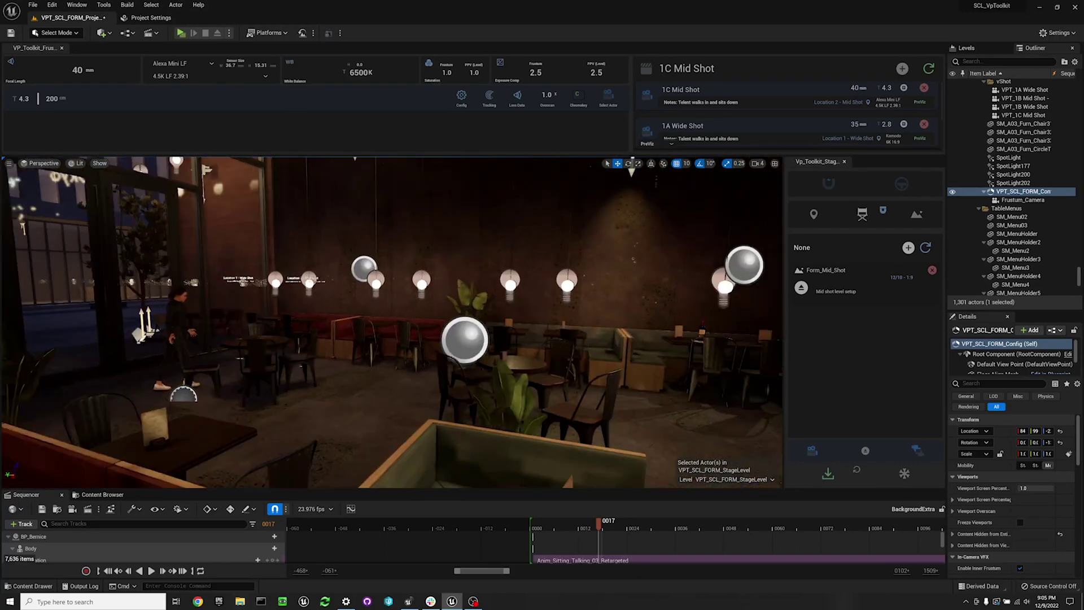
click(884, 211)
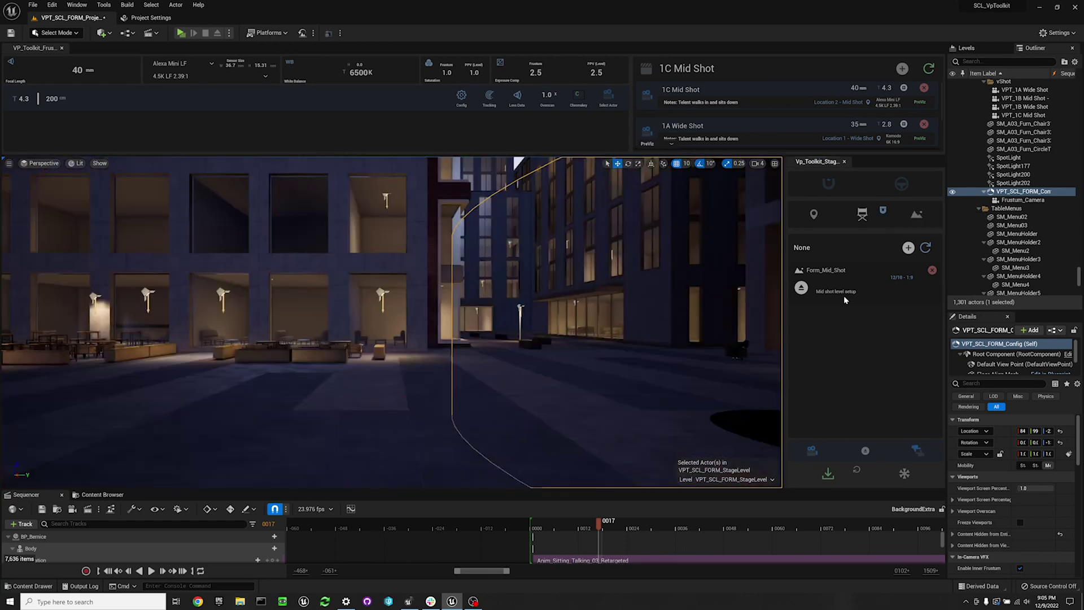
mouse_move(429, 322)
right_down()
mouse_move(464, 322)
mouse_move(417, 322)
right_up()
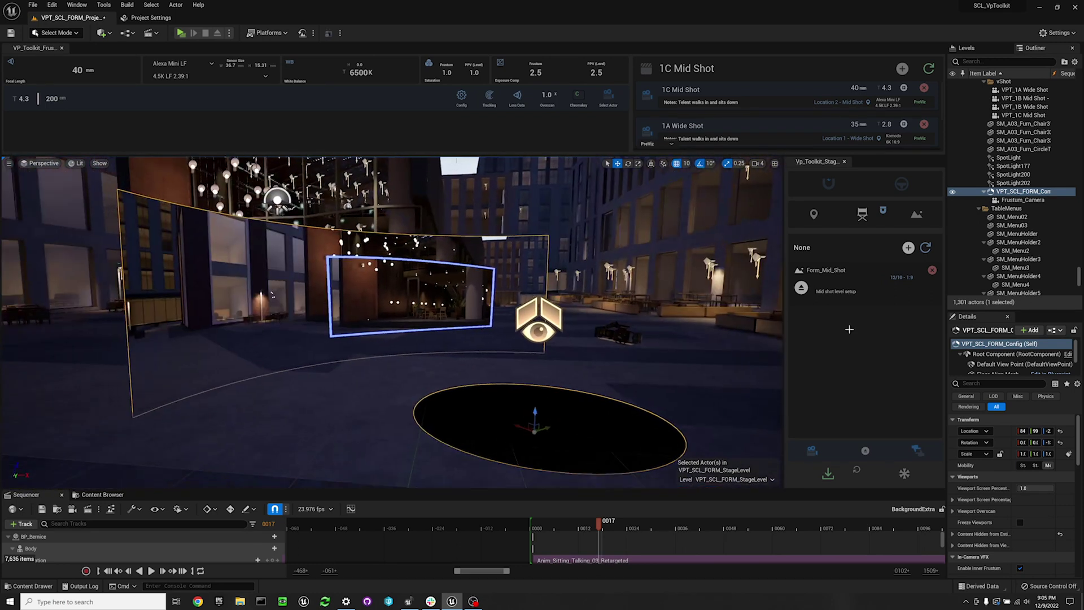
Step: Expand Vp Toolkit Settings > Stage Settings in Details and return to the stage location list
drag(1077, 446, 1076, 503)
scroll(1075, 504, down, 5)
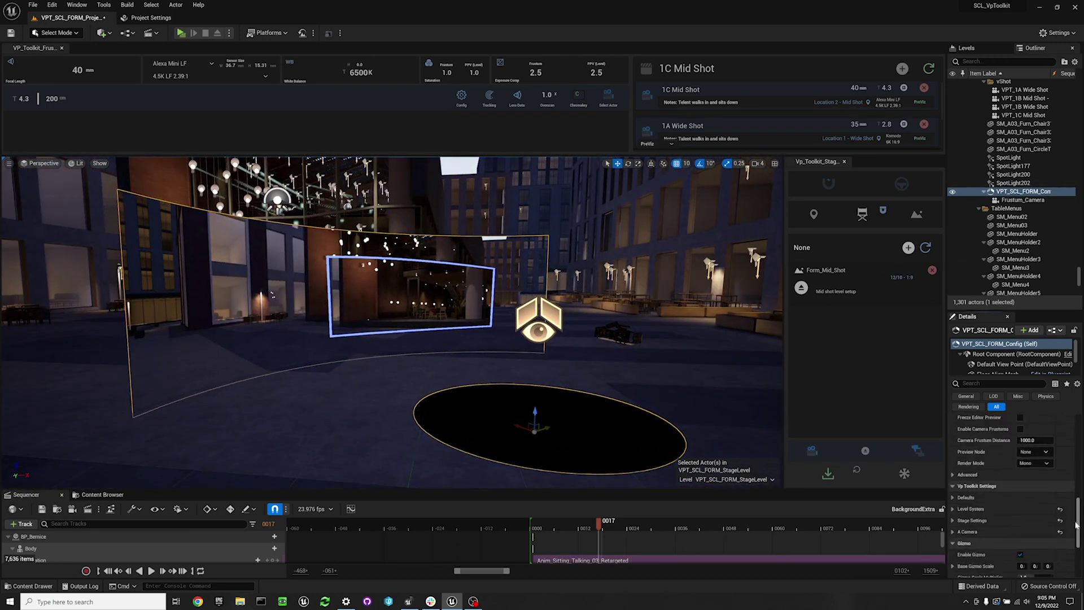
click(960, 479)
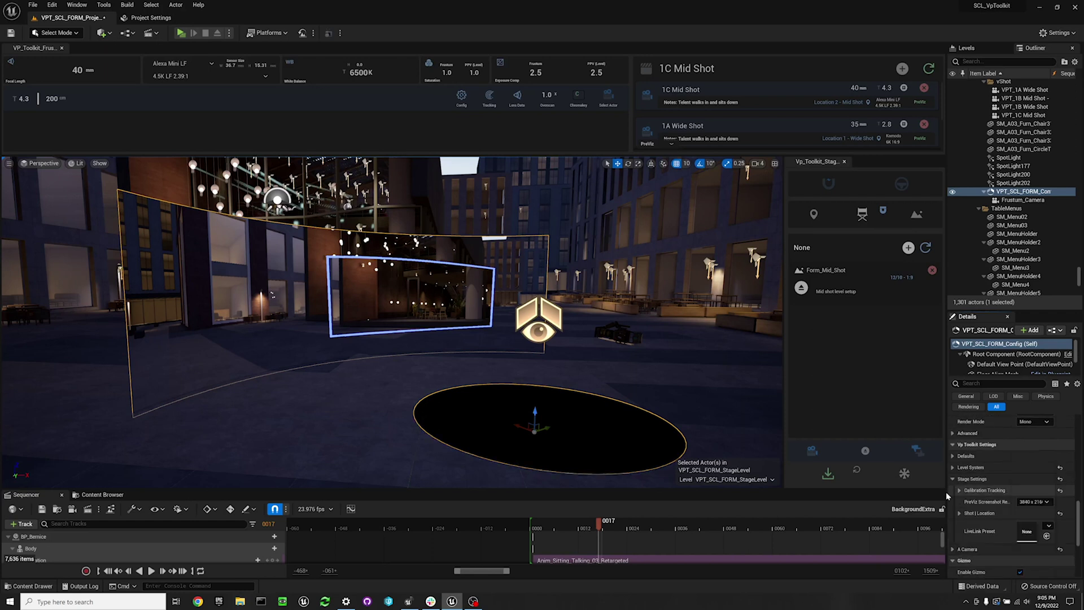
drag(947, 490, 942, 490)
click(812, 452)
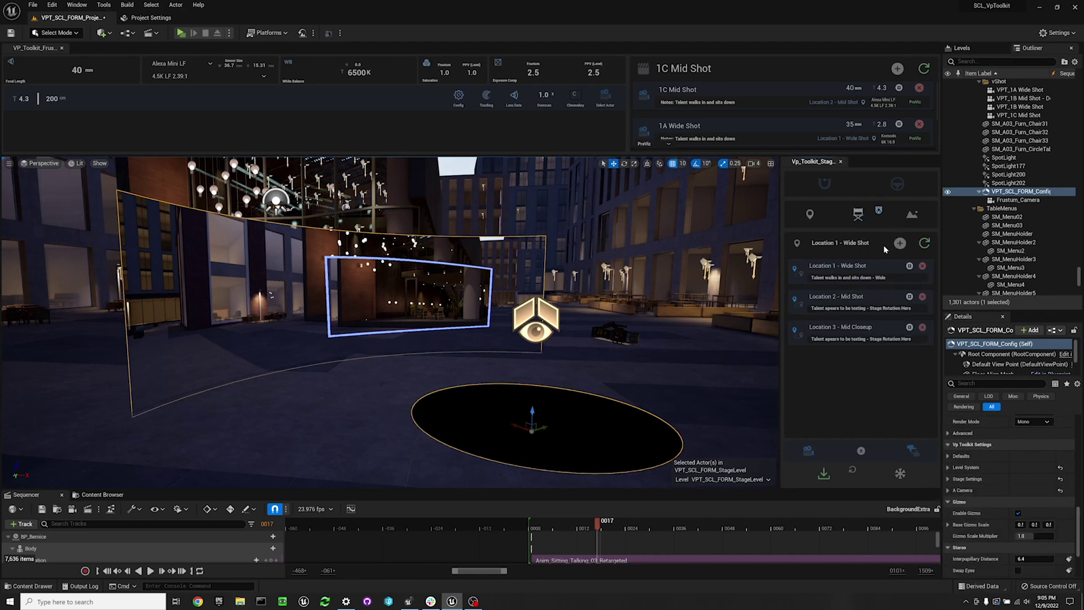
Step: Select the walking woman BP_Bernice2 plus the nearby chair and add both to the previz hidden layer
click(810, 455)
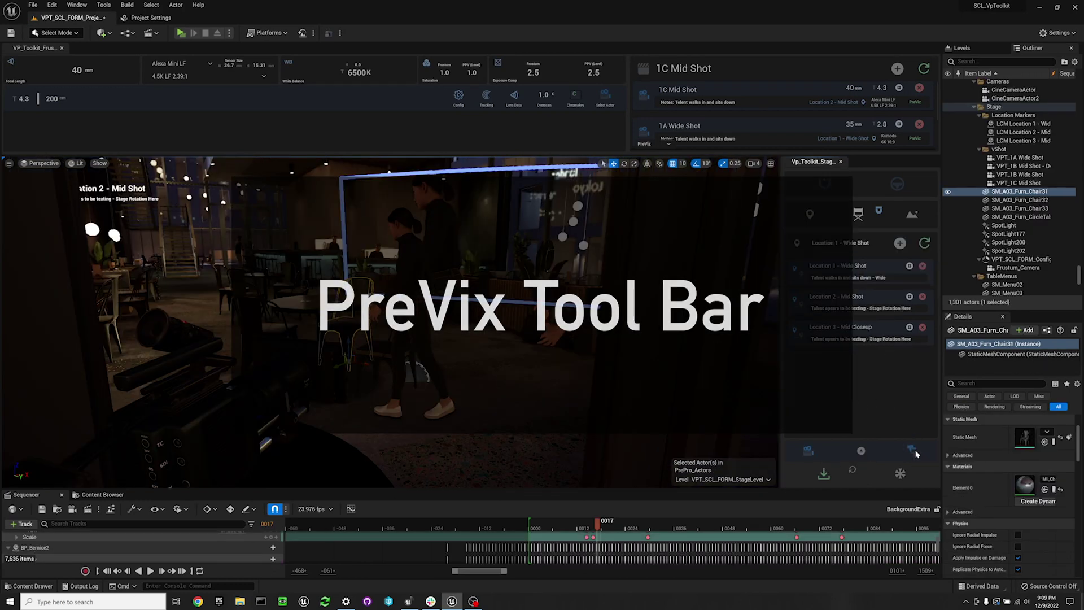
click(914, 447)
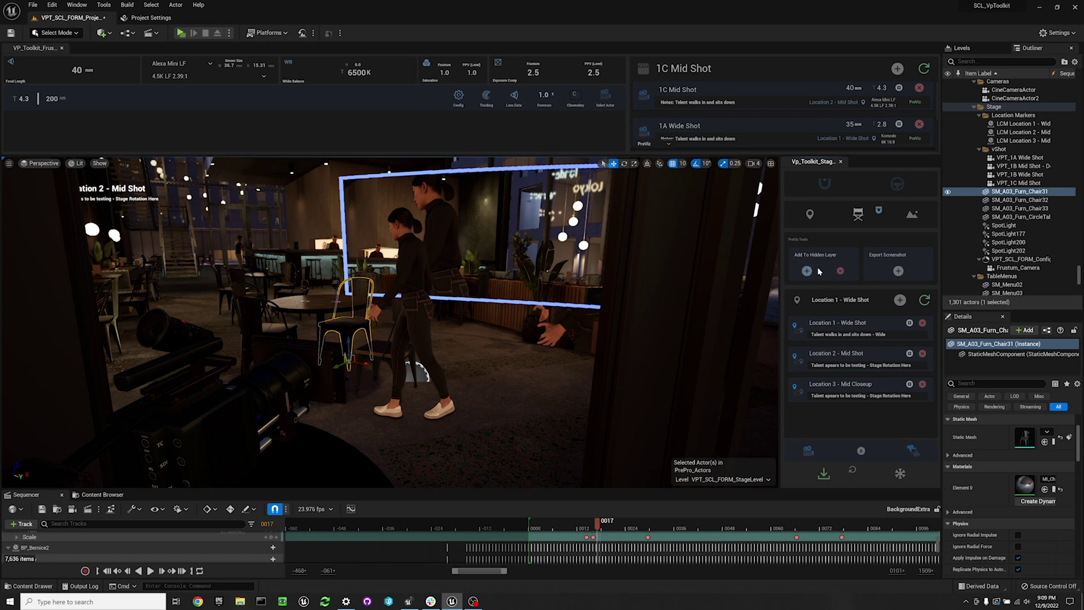
click(419, 277)
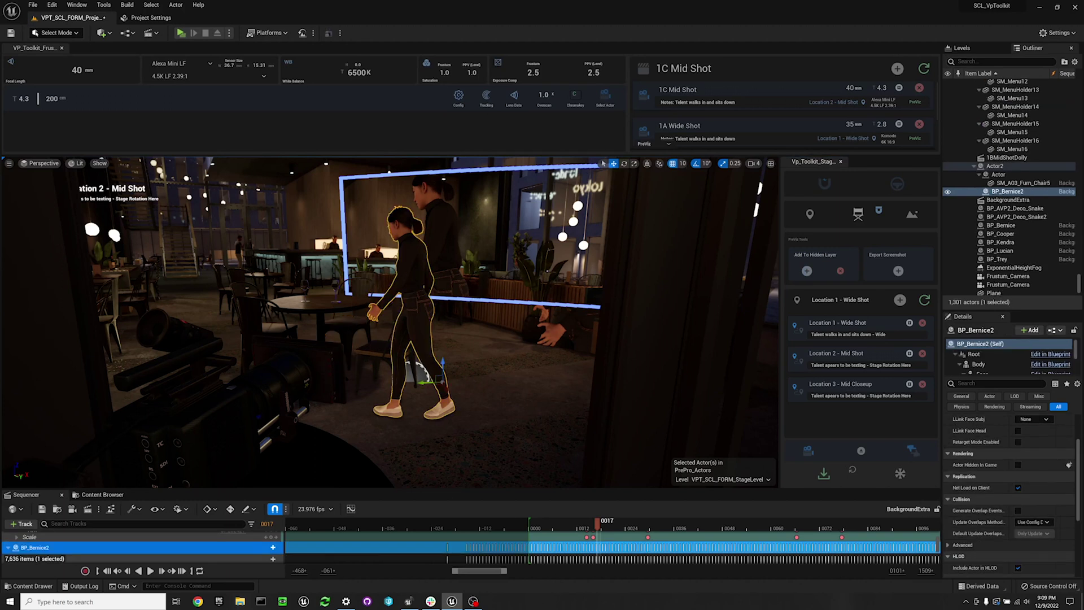
ctrl+click(360, 284)
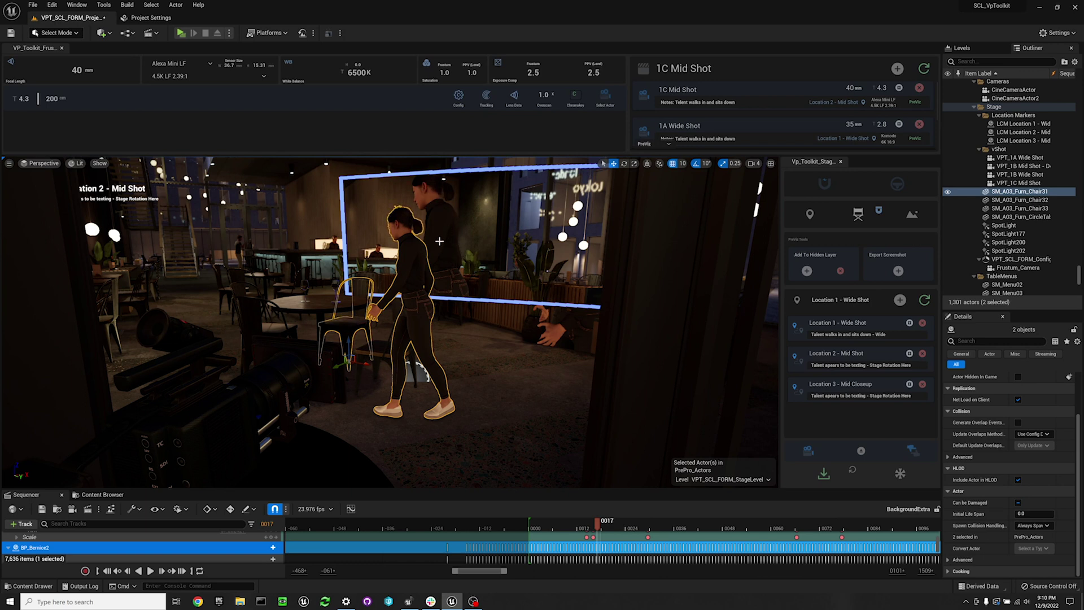
click(807, 272)
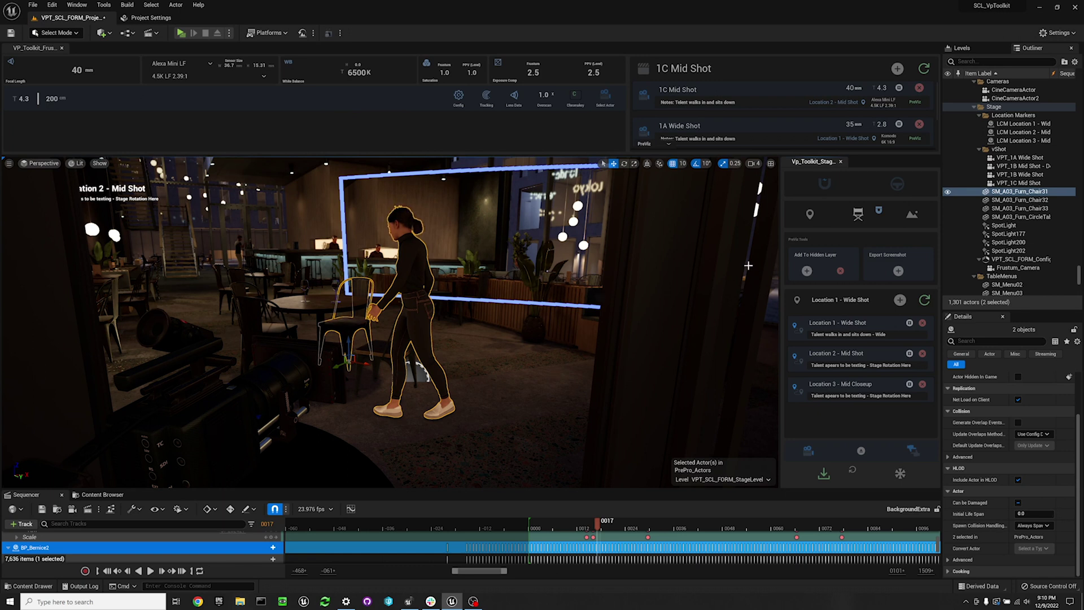
Step: Change PrePro_Actors' streaming method to Blueprint, then remove the selected actors from the previz hidden layer
click(983, 50)
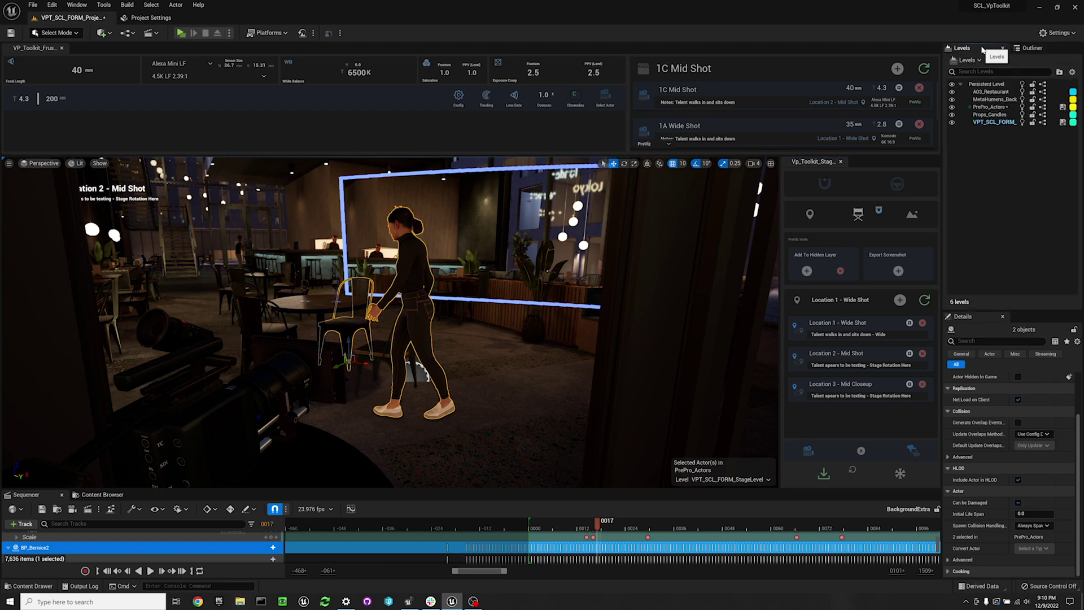
right_click(992, 109)
mouse_move(1002, 164)
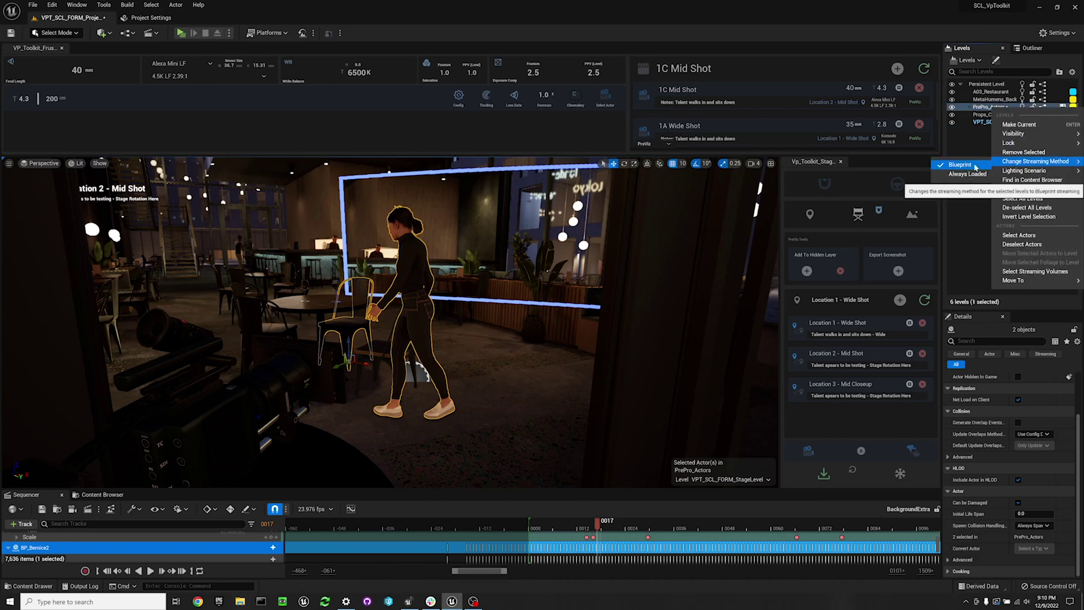
click(976, 168)
click(1035, 50)
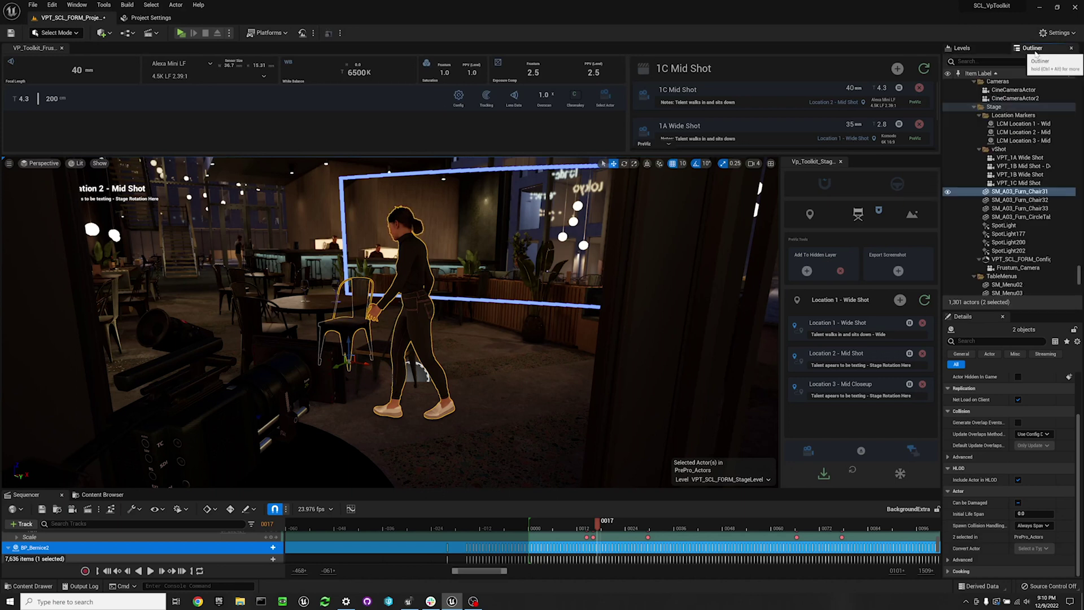
click(841, 272)
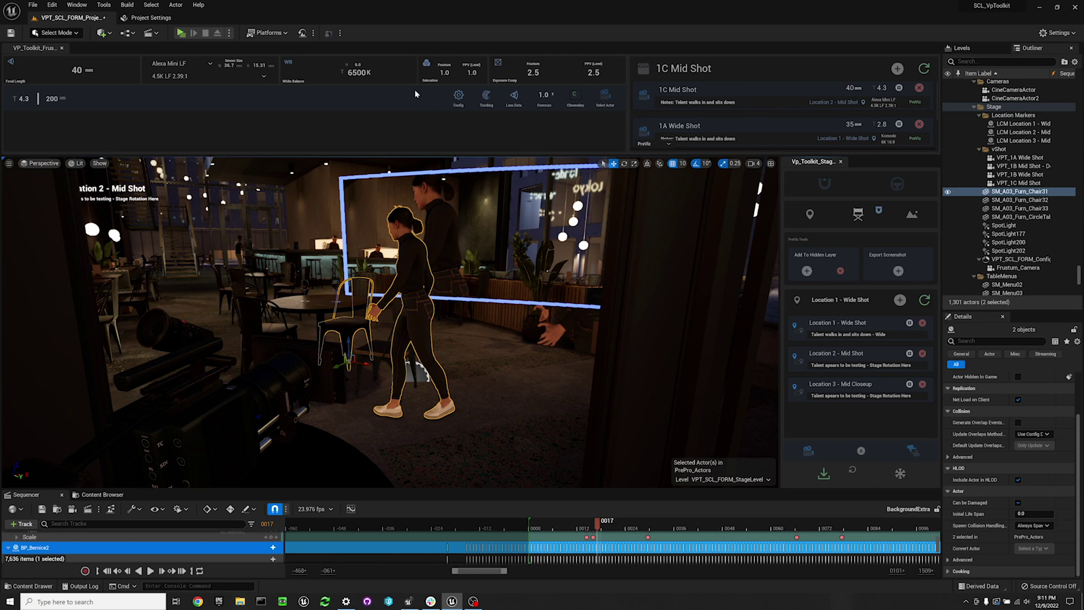
Step: Open the Layers panel from the Window menu
click(79, 6)
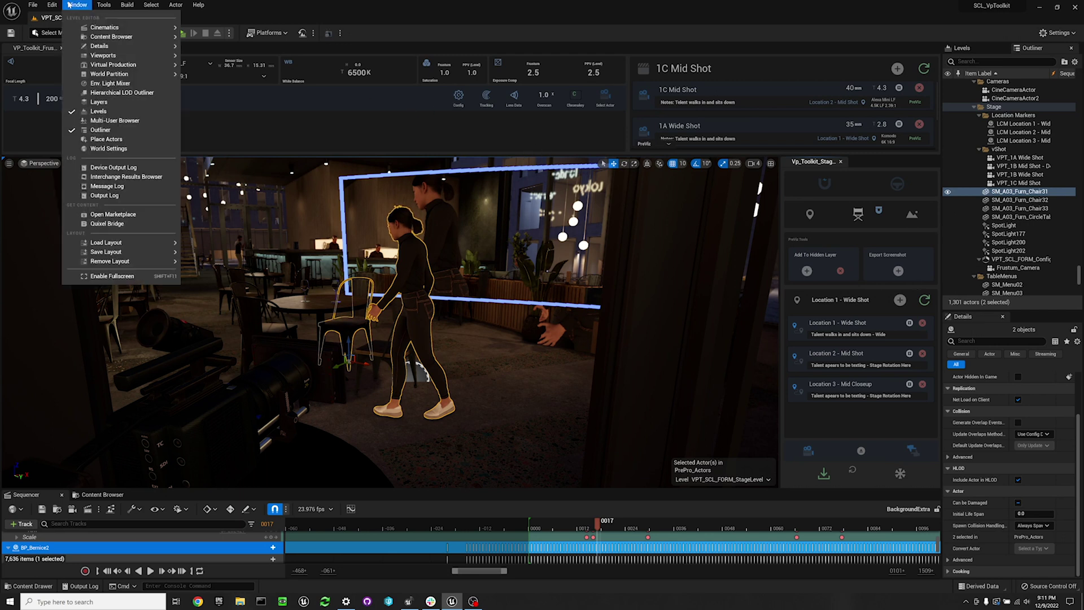
click(113, 103)
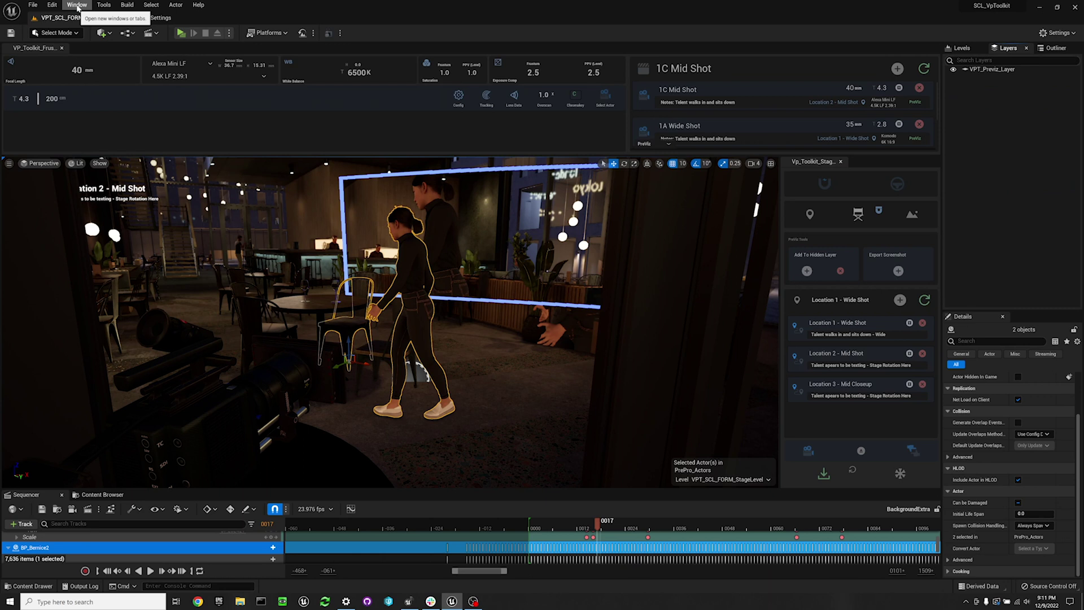
click(78, 5)
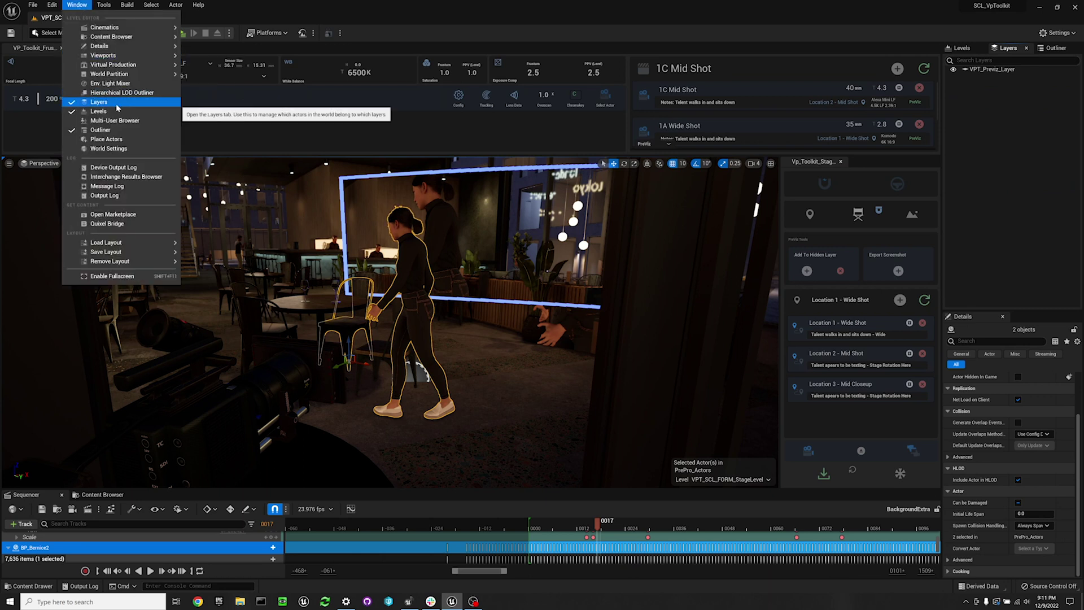
click(314, 131)
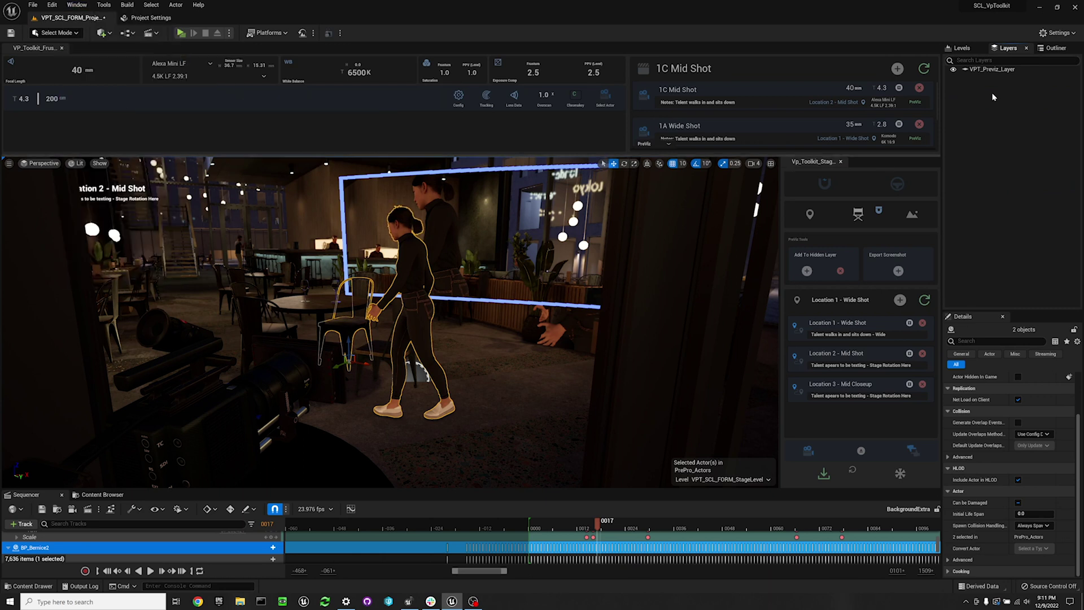
Step: Select all actors in VPT_Previz_Layer, then pick the tall pillar in the scene
click(993, 70)
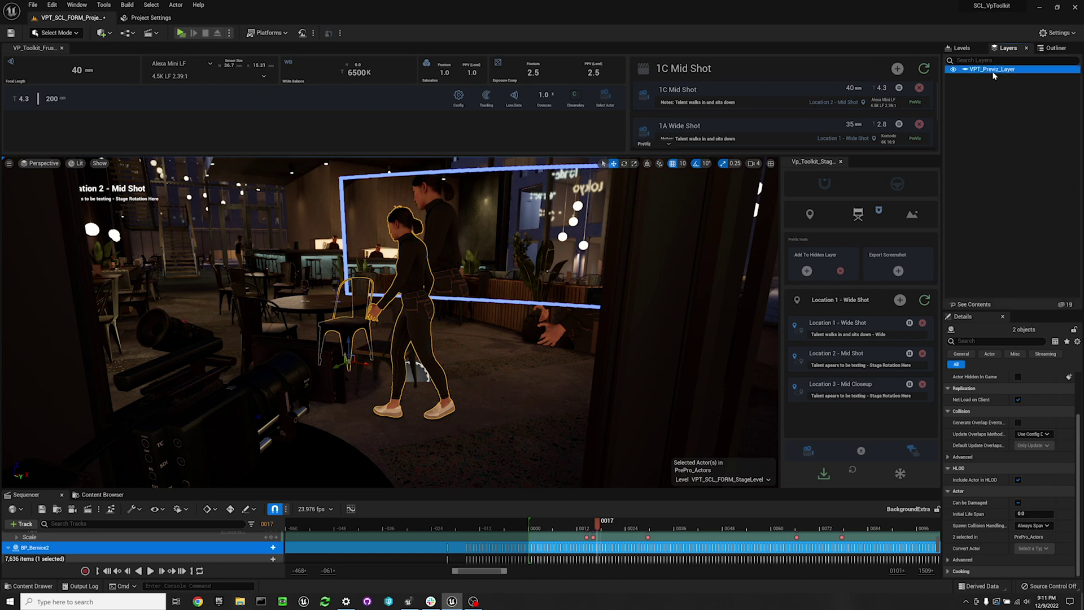
right_click(990, 71)
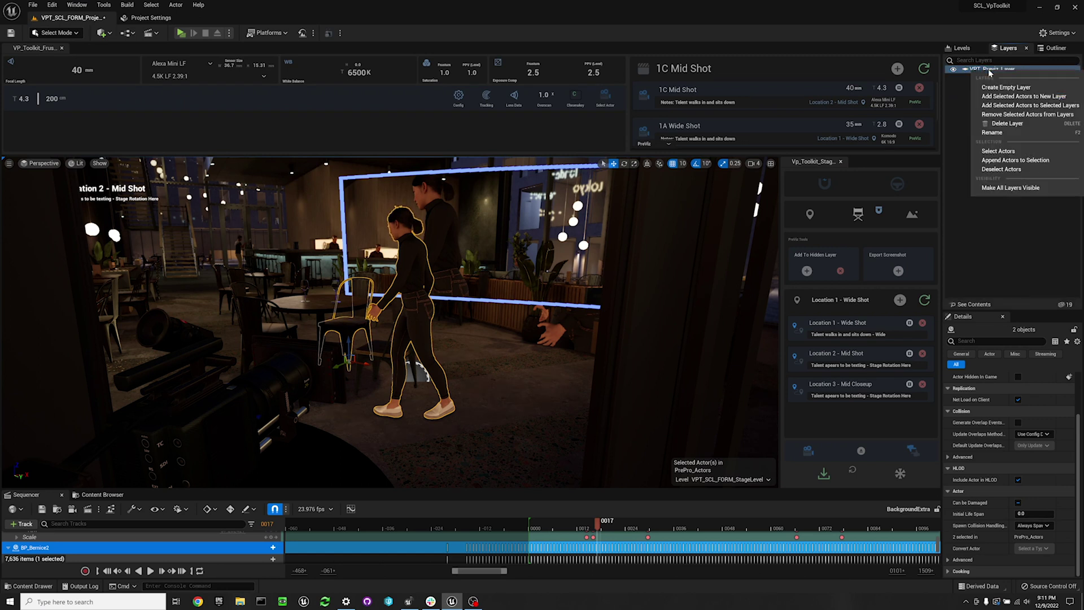
click(1002, 151)
click(689, 238)
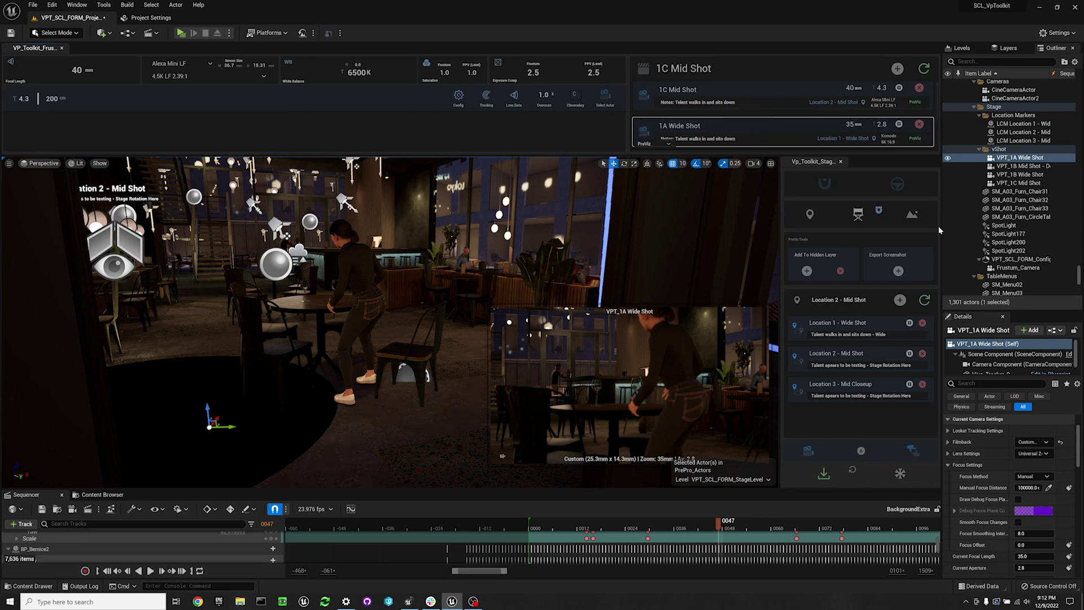
Step: Export the VPT_1A Wide Shot screenshot and open 1A Wide Shot.png from the screenshots folder
click(899, 271)
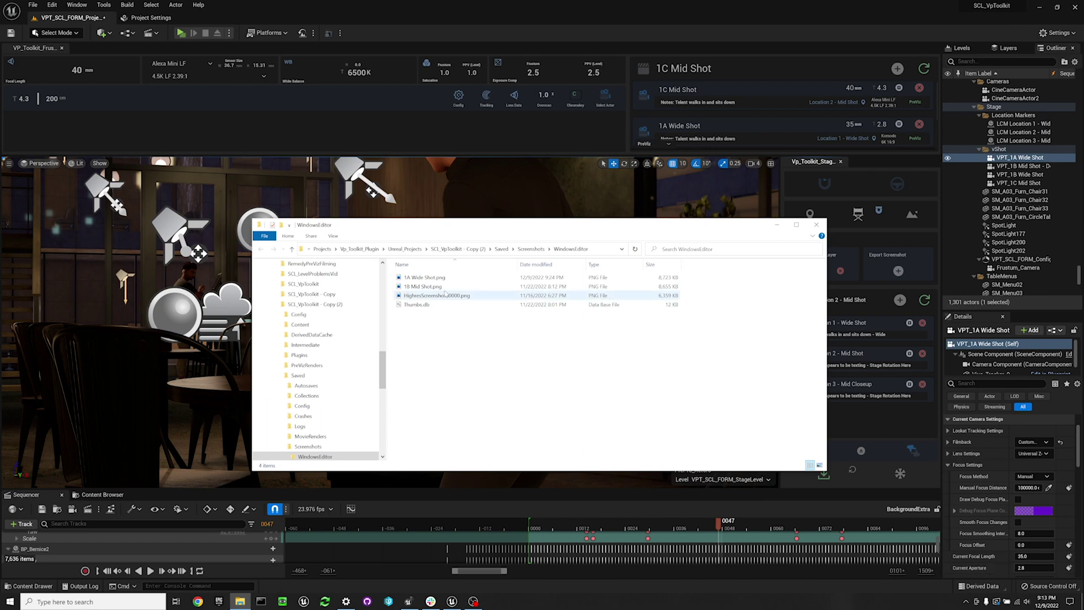
click(438, 287)
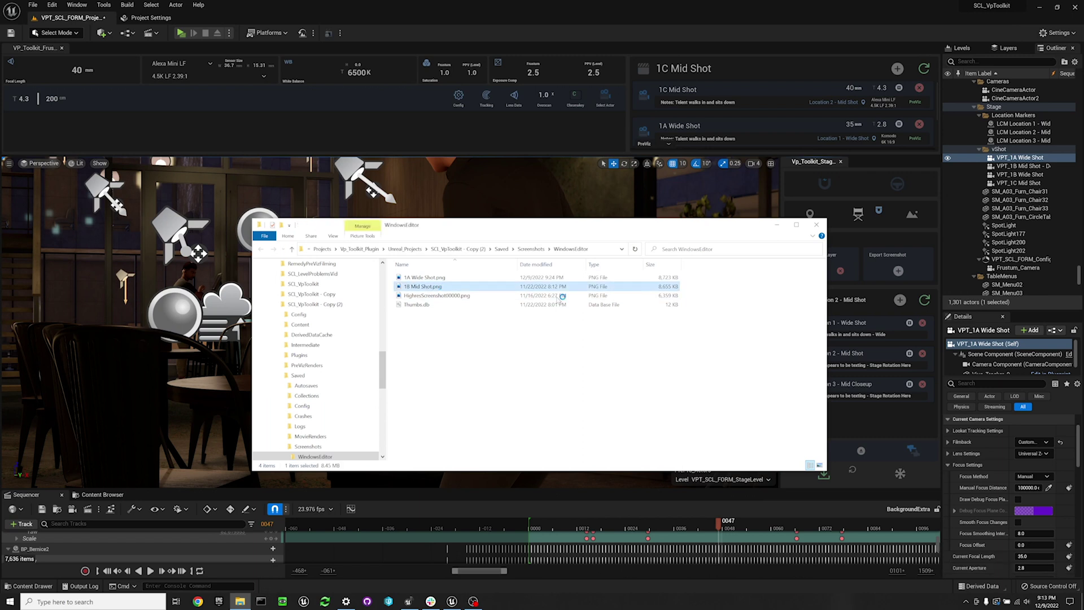
double_click(436, 277)
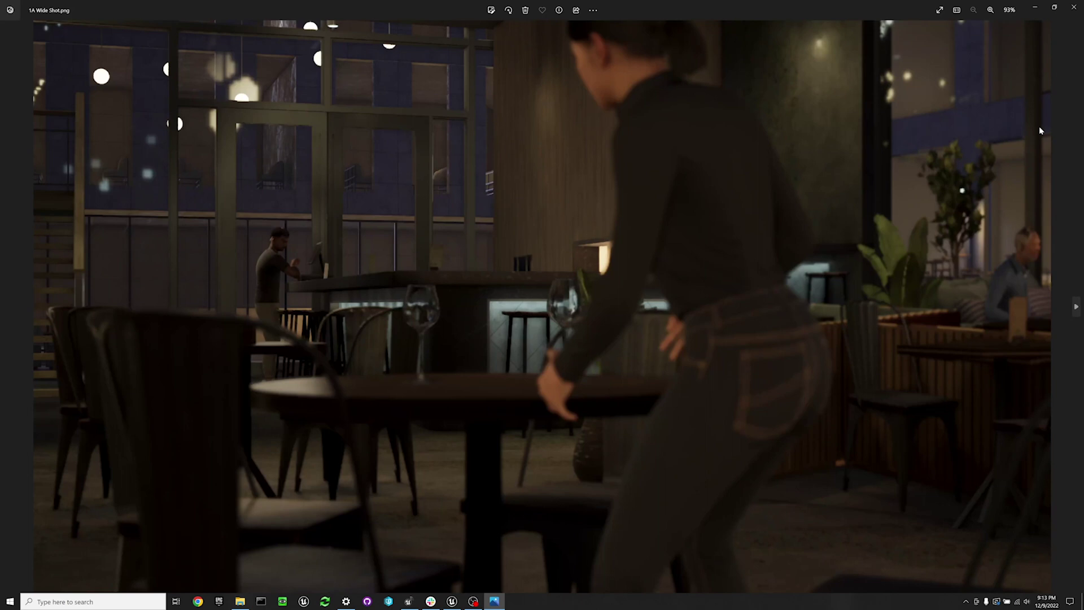
Step: Close the Photos viewer and the screenshots folder window
click(1074, 10)
click(817, 226)
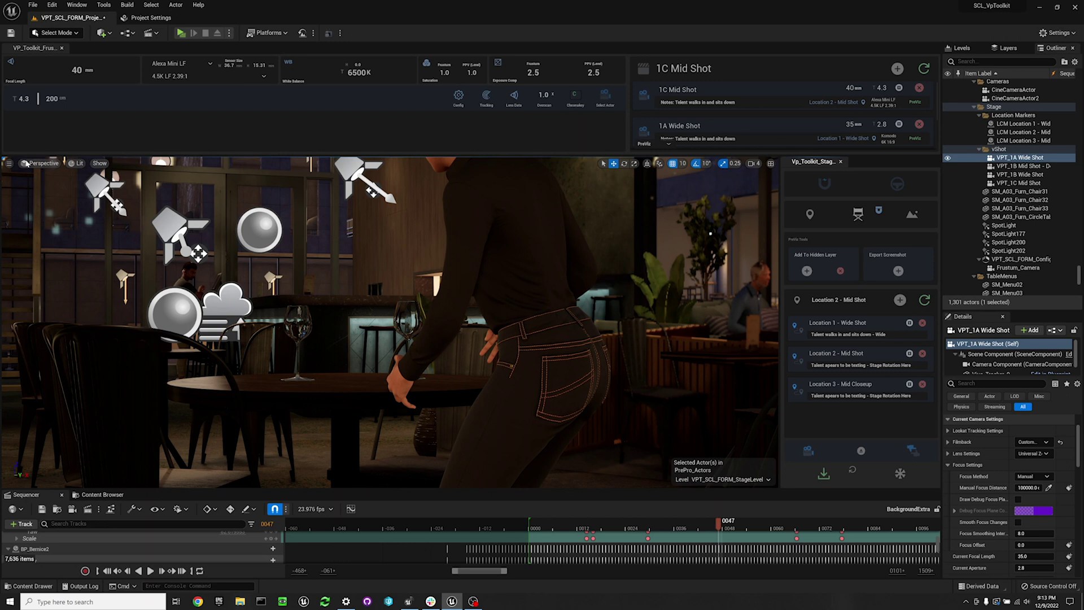
Step: Set the viewport's Field of View (H) to 90 and collapse the PreViz toolbar section
click(8, 165)
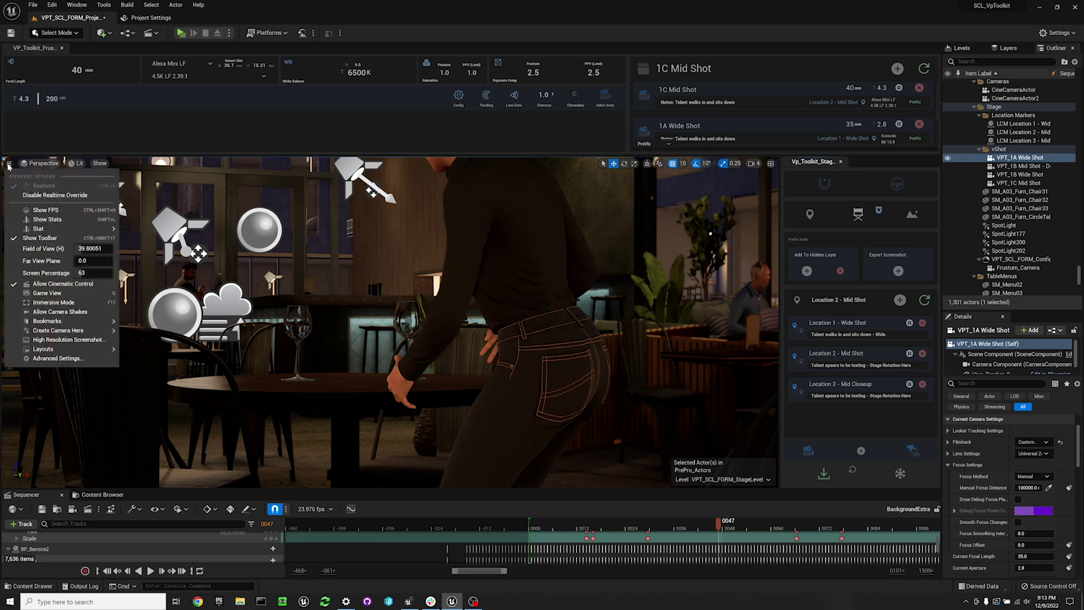
click(89, 249)
text(90)
key(Return)
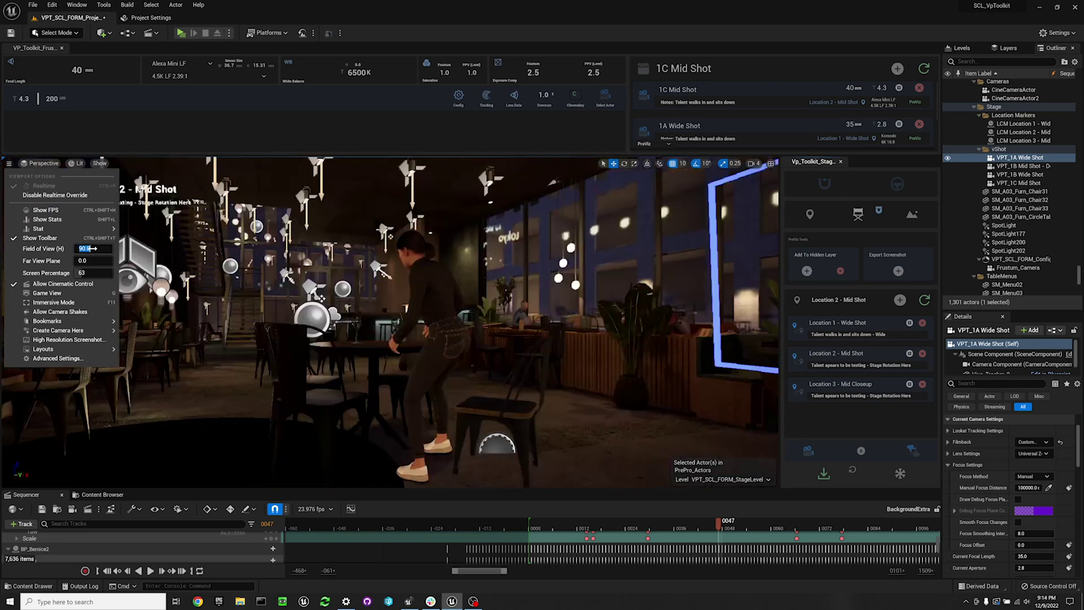
click(9, 164)
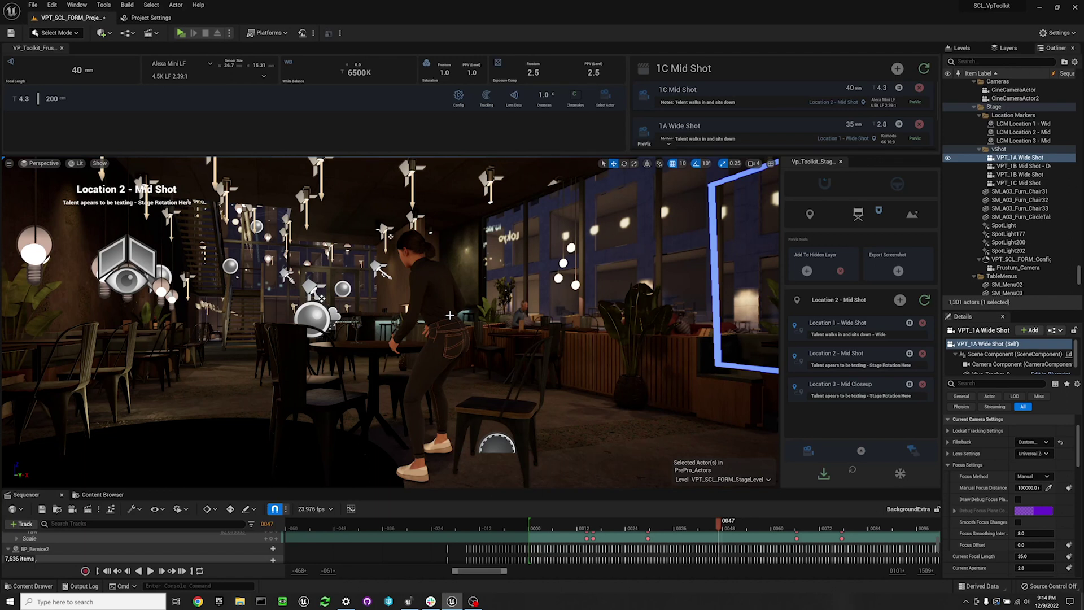
click(916, 453)
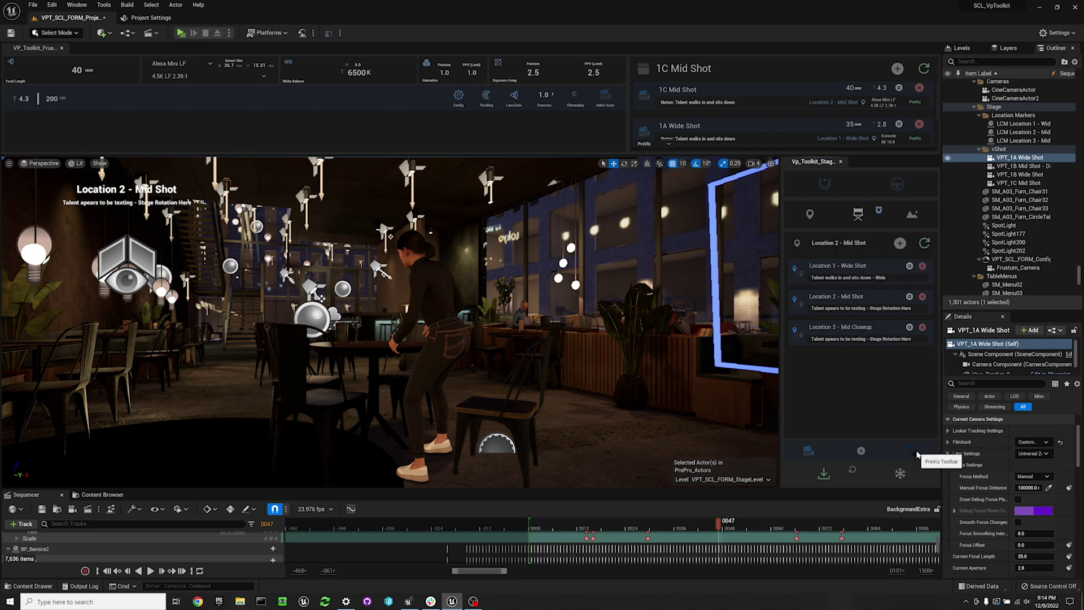
Step: Freeze all viewports from the VP Toolkit stage widget's snowflake button
click(900, 474)
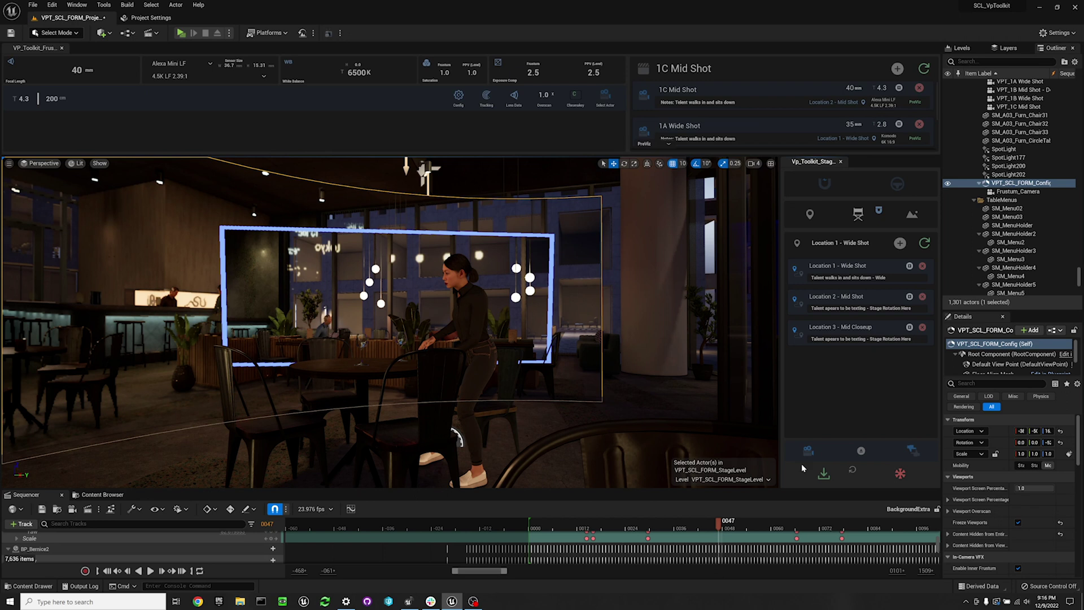
Step: Save the modified PrePro_Actors and VPT_SCL_FORM_StageLevel maps via Save All
click(824, 476)
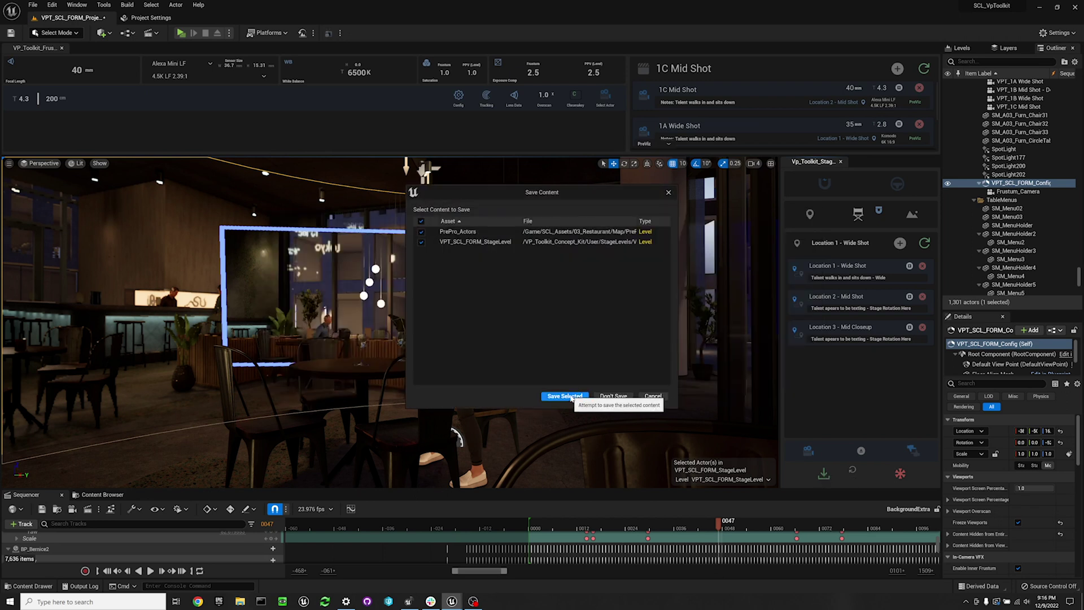
click(565, 396)
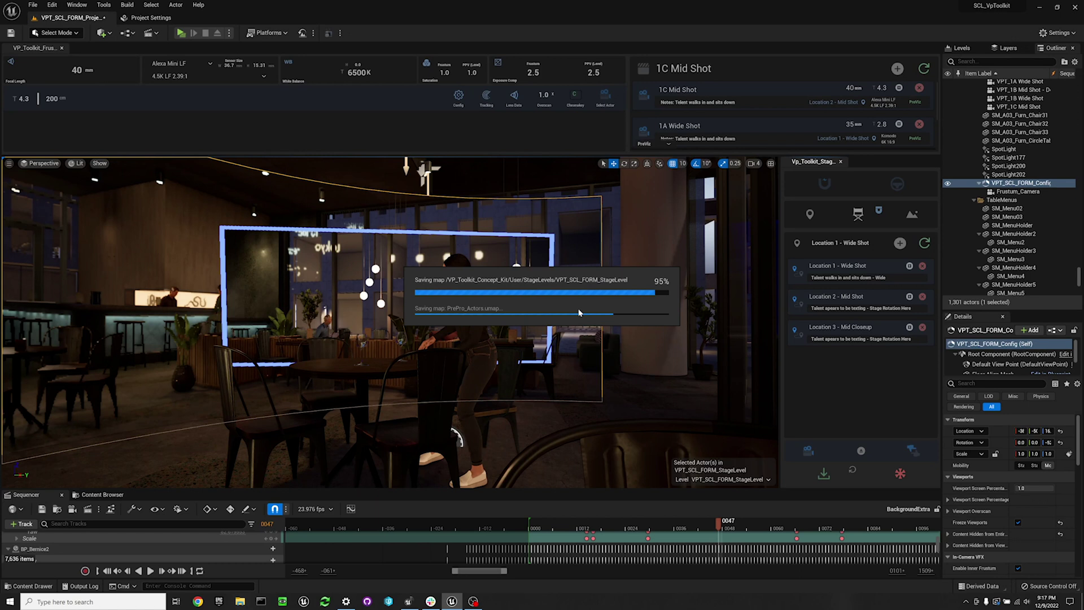